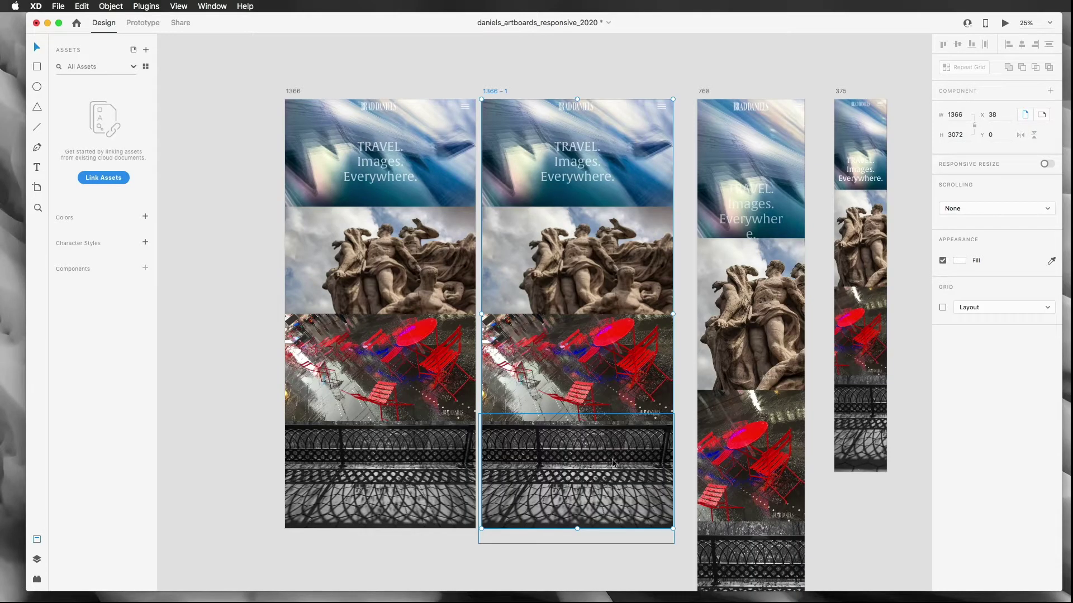
- Delete the fence photo and the red chairs photo, together with the rectangles behind them, from artboard 1366 – 1
left_click(587, 466)
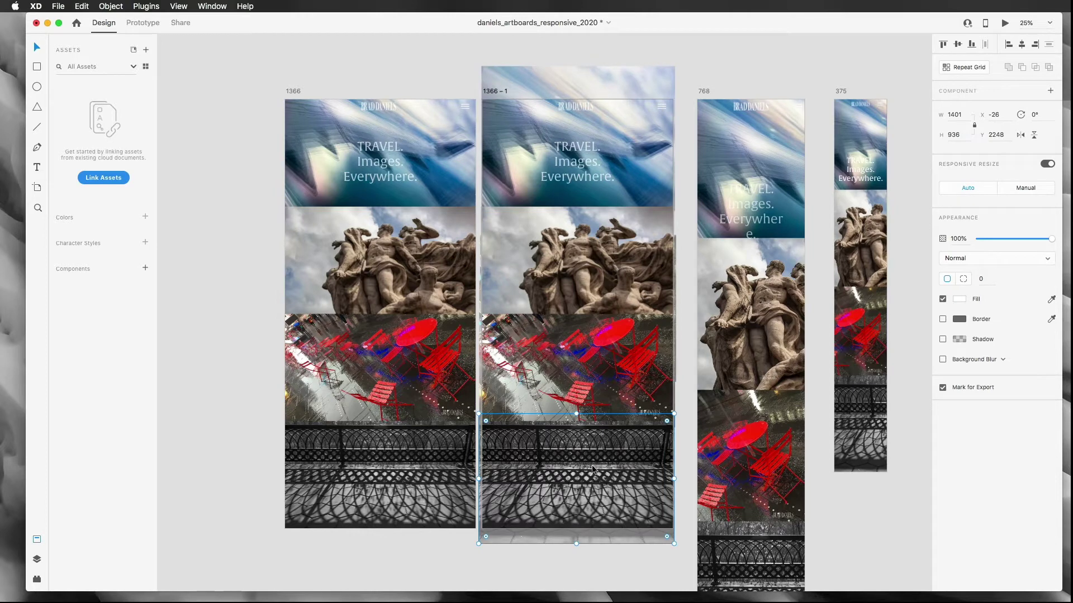
key("Delete")
left_click(580, 502)
key("Delete")
left_click(611, 382)
key("Delete")
left_click(603, 343)
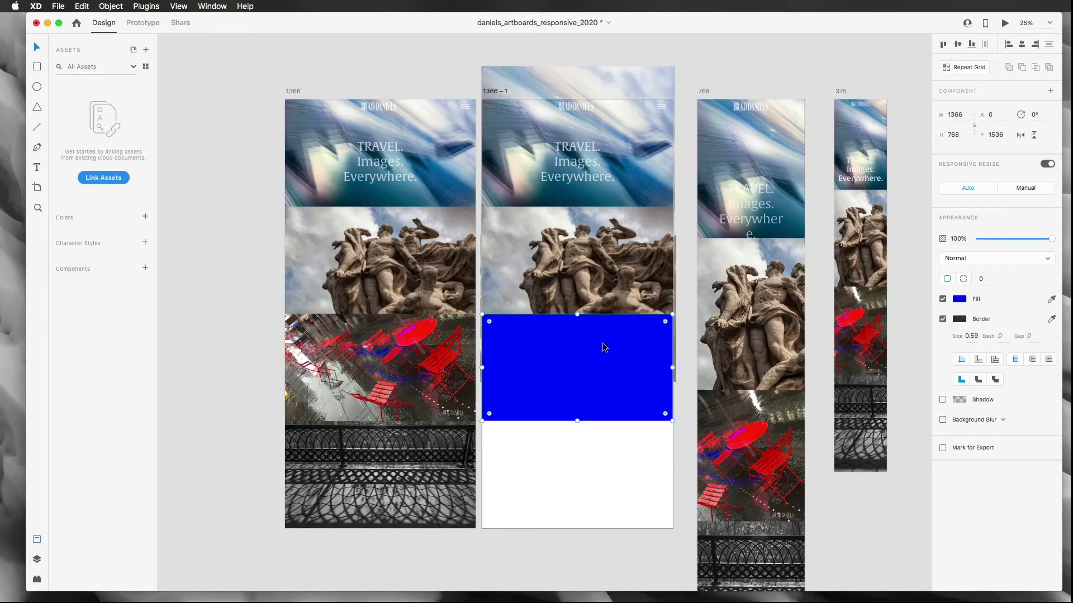
key("Delete")
left_click(602, 343)
key("Delete")
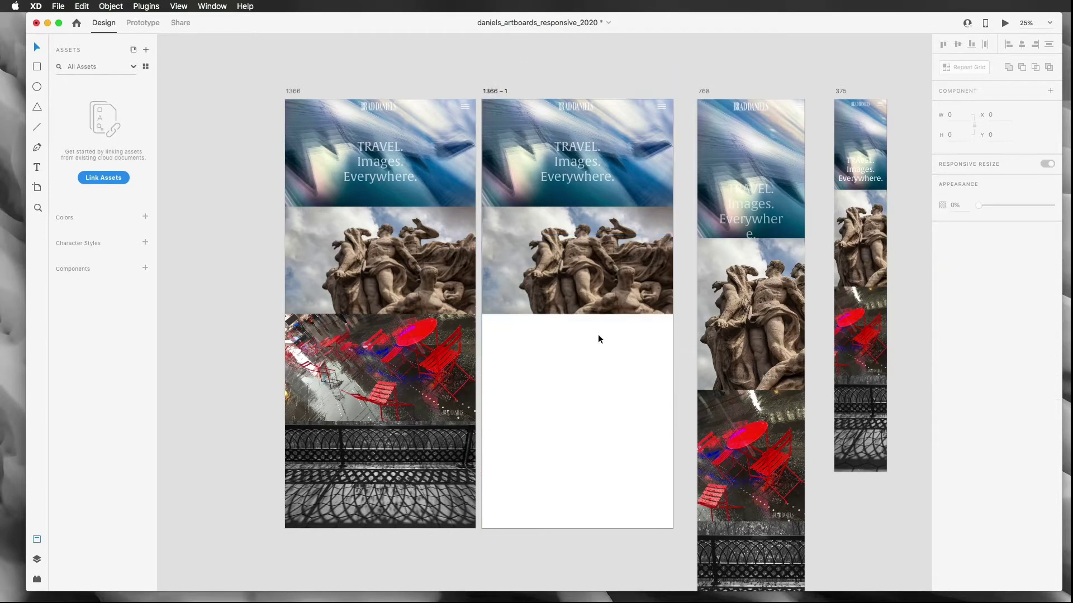
- Delete the statue photo and the yellow rectangle behind it from artboard 1366 – 1
left_click(585, 268)
key("Delete")
left_click(585, 268)
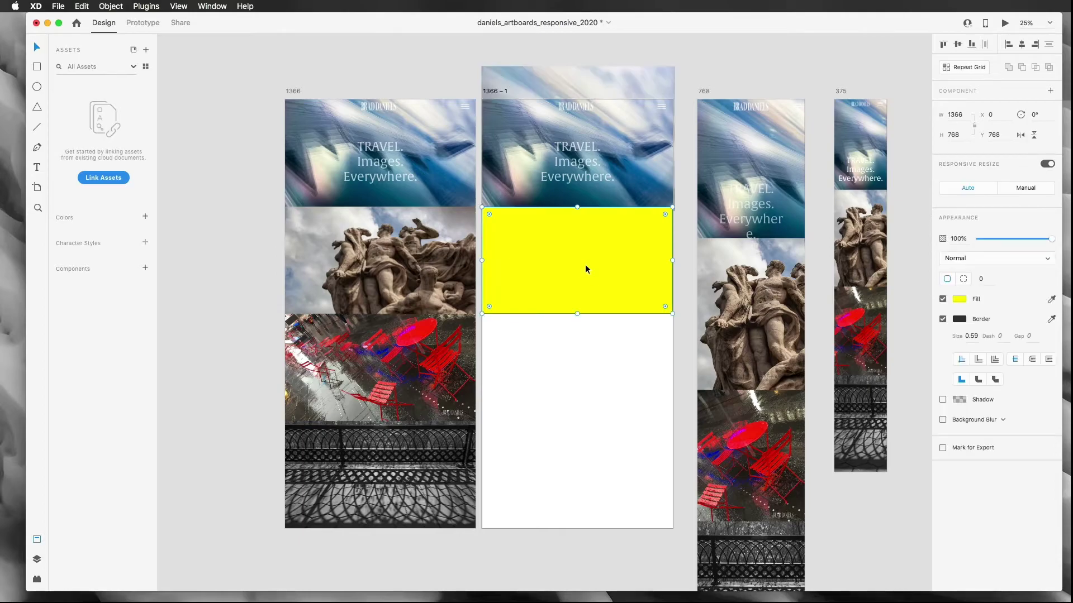
key("Delete")
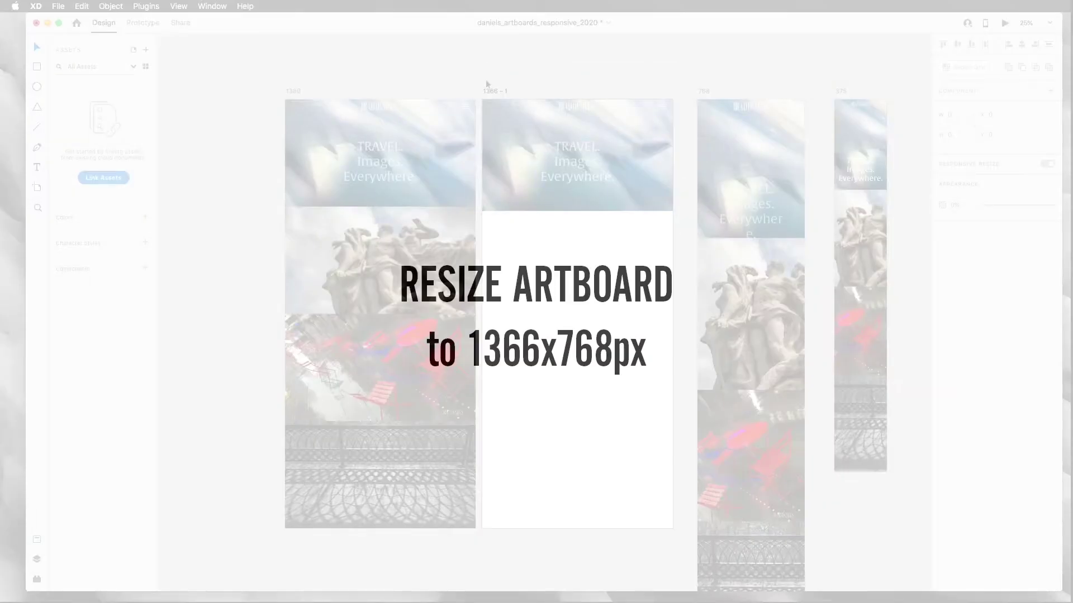
- Set the height of artboard 1366 – 1 to 768 and duplicate it into a column of three copies below
left_click(498, 92)
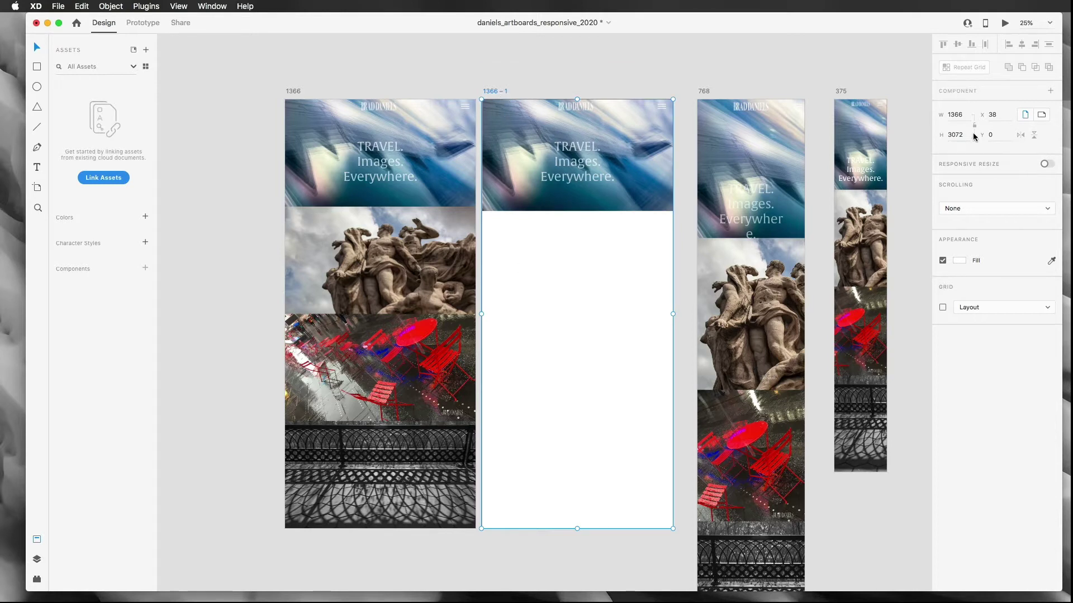
left_click_drag(966, 135, 919, 128)
type("768")
key("Return")
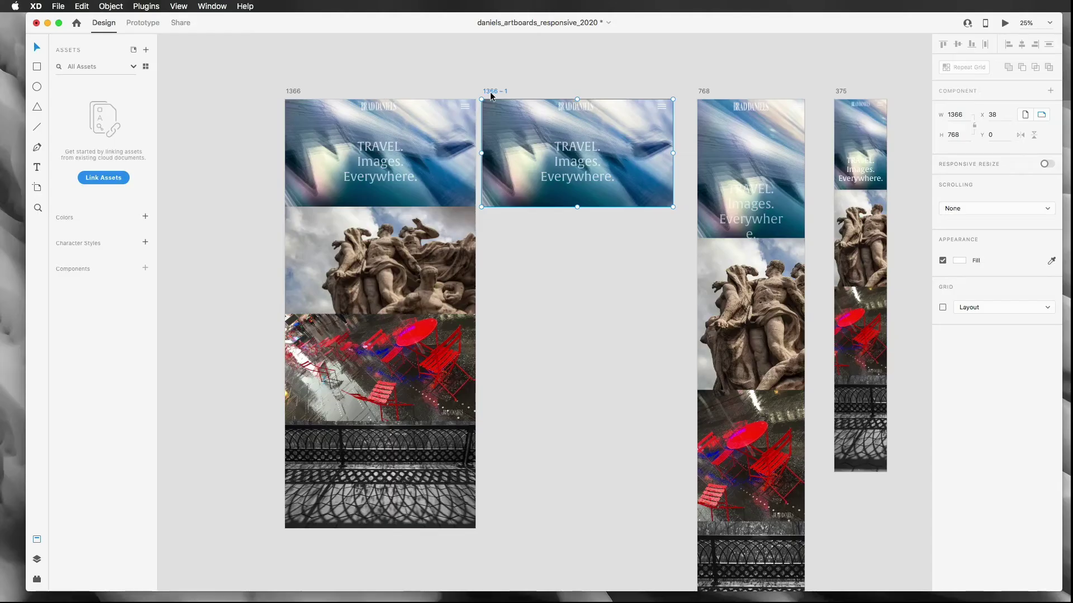
left_click_drag(491, 96, 493, 210)
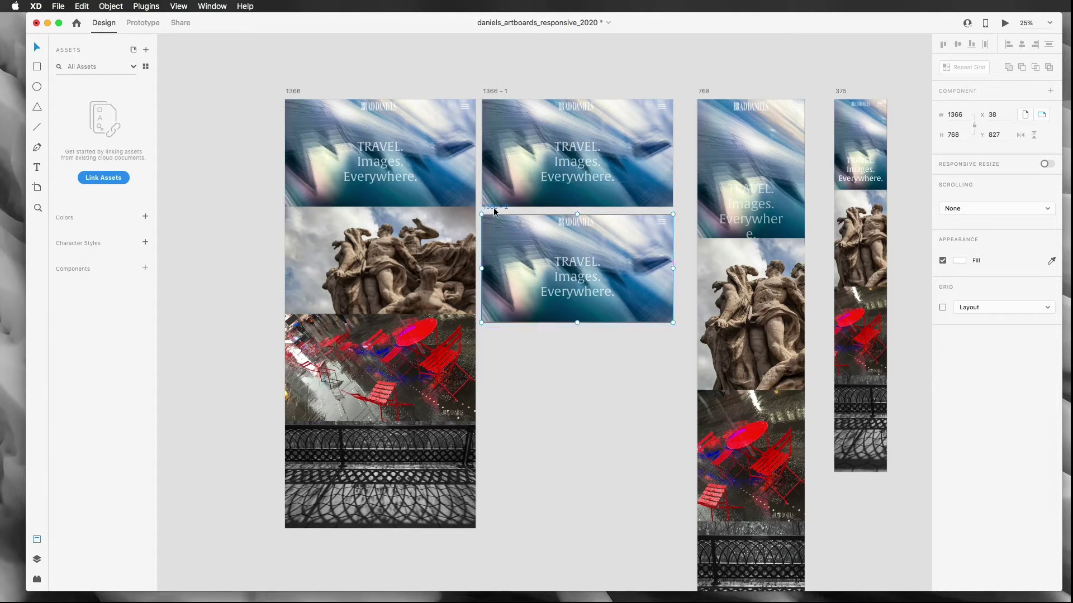
left_click_drag(494, 210, 504, 453)
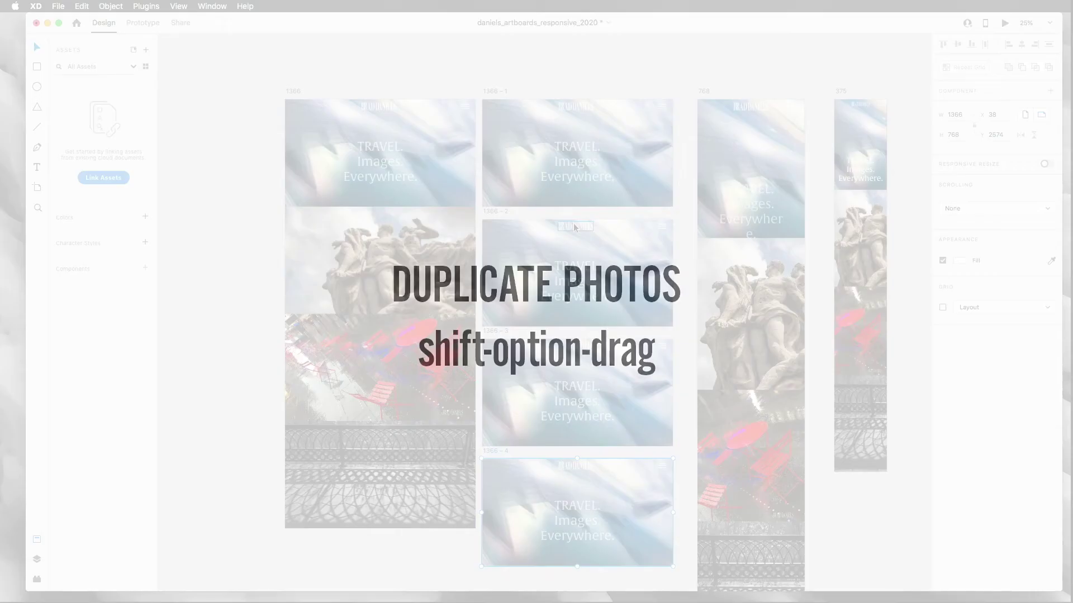
- Delete the headline text, the blue photo and the red rectangle behind it from artboard 1366 – 2
left_click(577, 289)
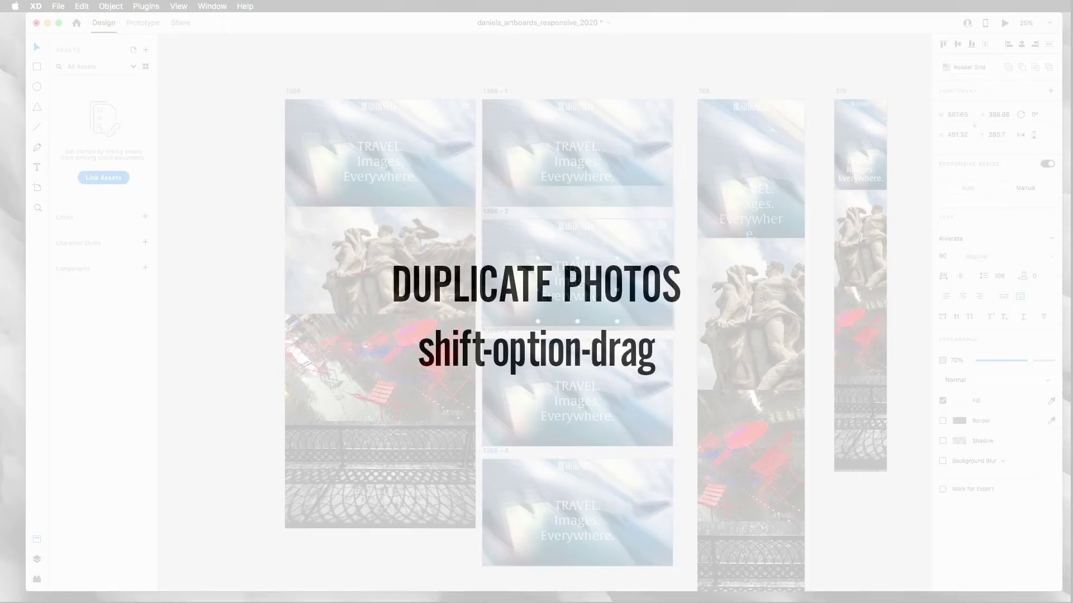
left_click(539, 240)
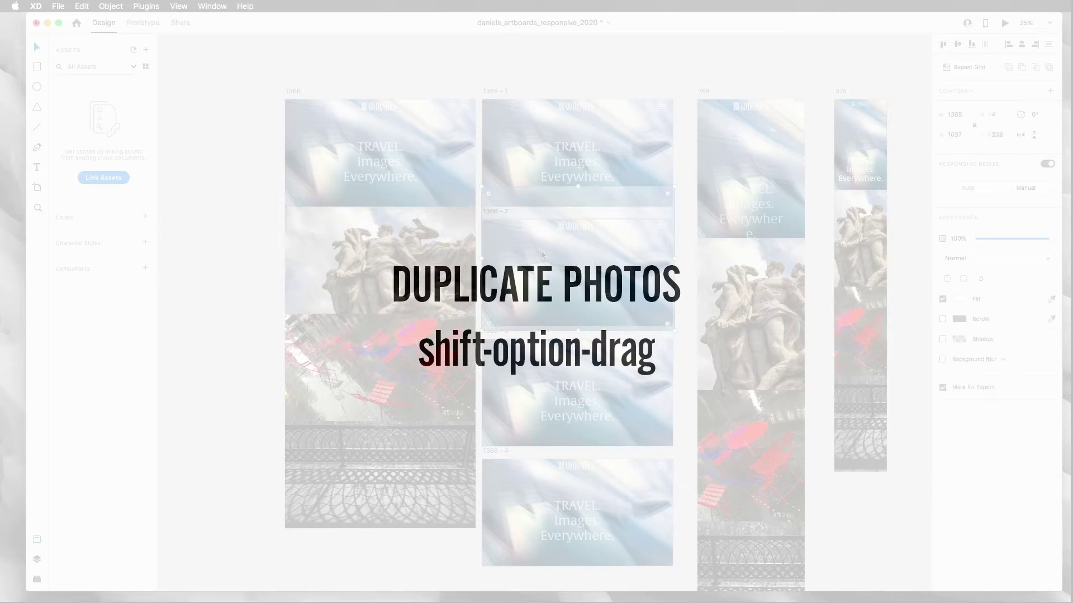
key("Delete")
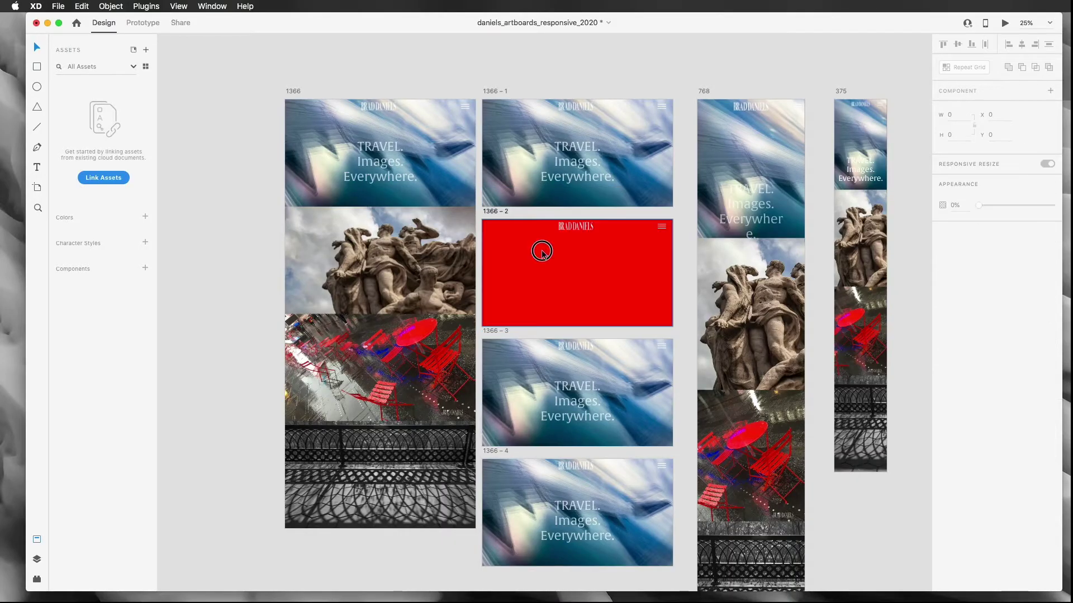
left_click(541, 252)
key("Delete")
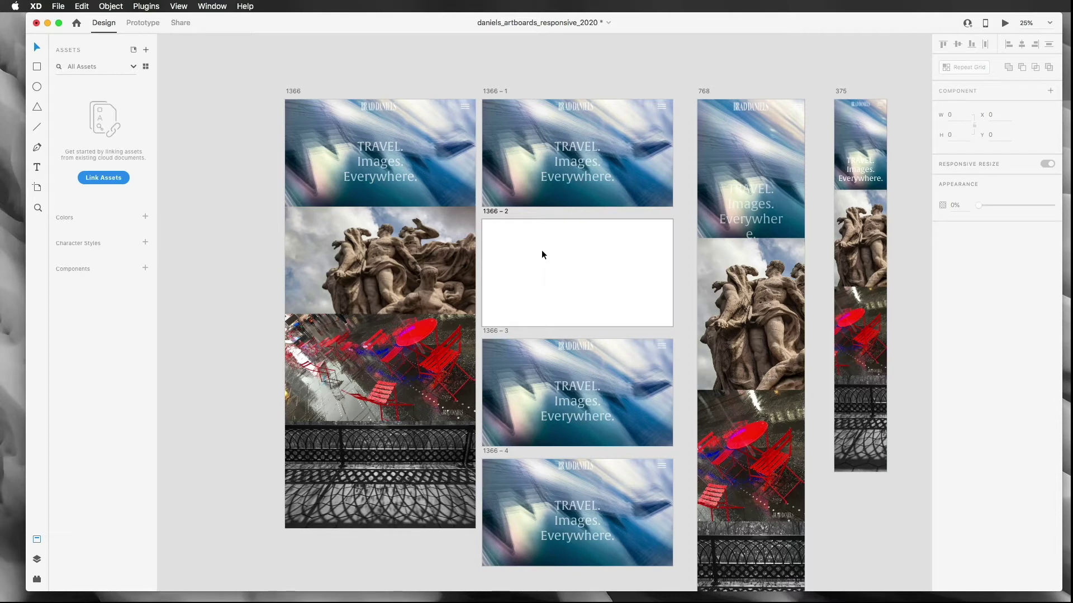
- Duplicate the statue photo from the full-length 1366 artboard onto artboard 1366 – 2 so it fills the artboard
left_click(410, 243)
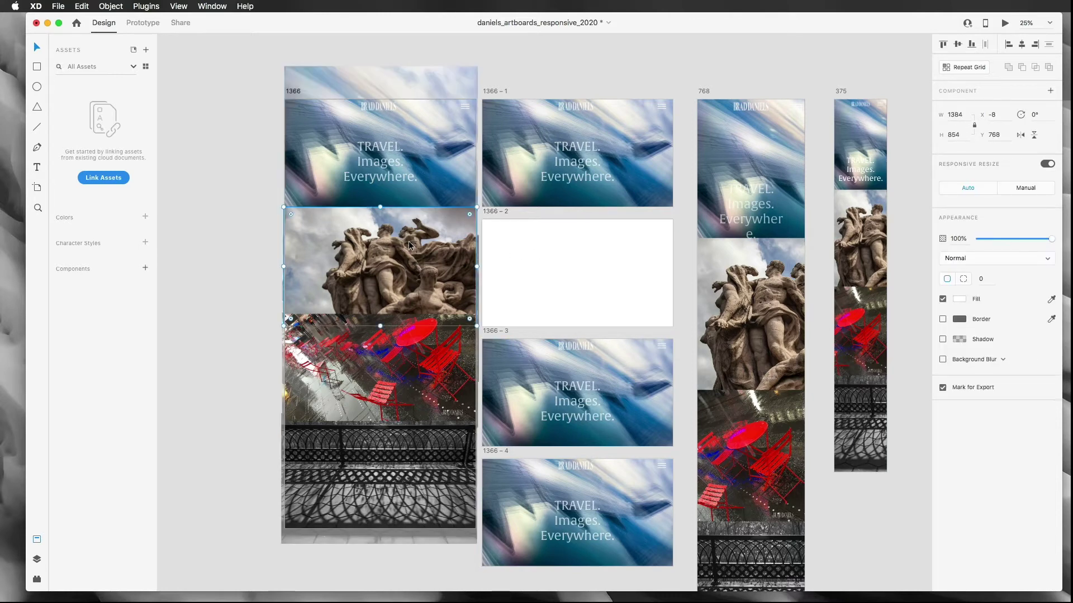
left_click_drag(411, 242, 511, 264)
left_click(216, 210)
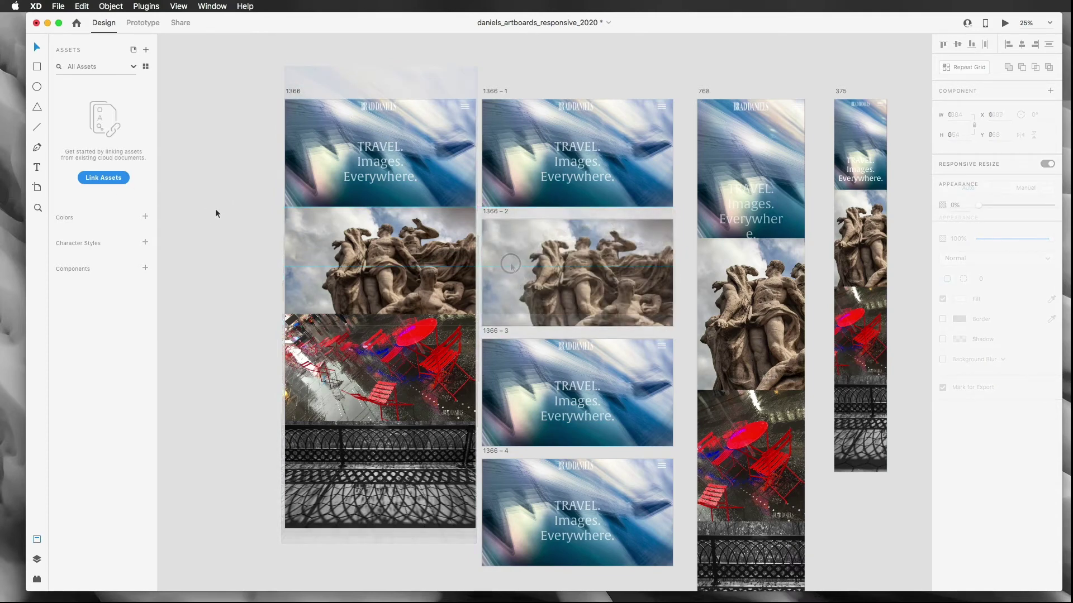
- Delete the blue photo, the headline text and the red rectangle from artboard 1366 – 3
left_click(512, 377)
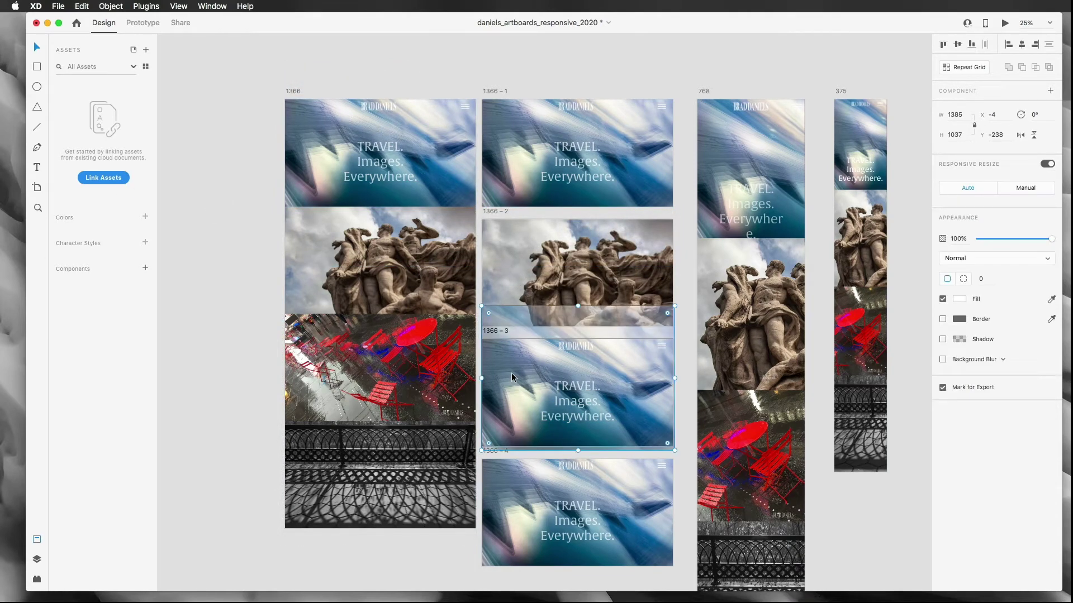
key("Delete")
left_click(590, 403)
key("Delete")
left_click(588, 405)
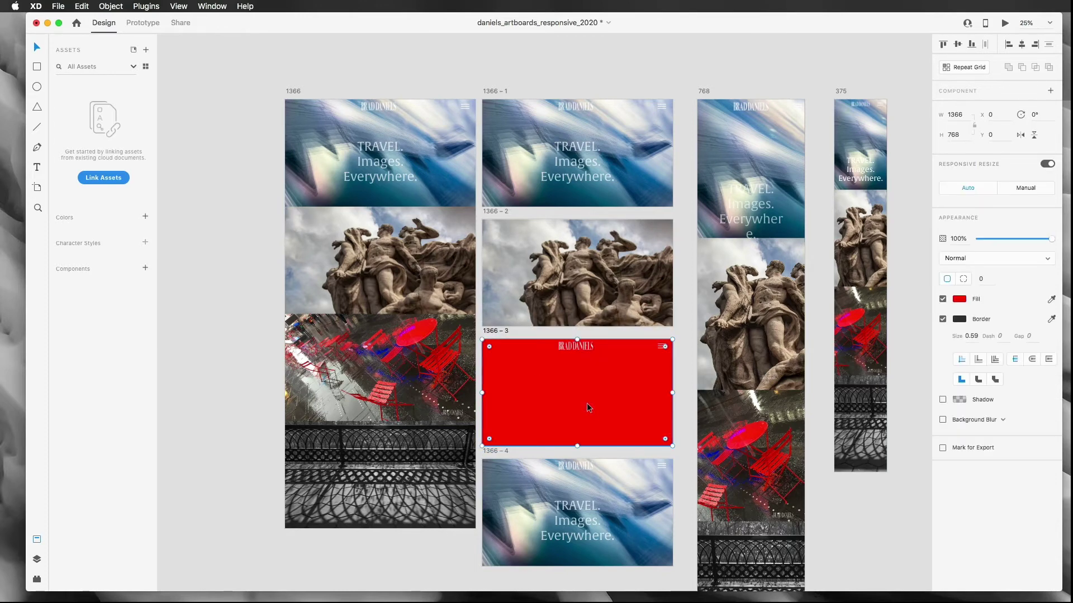
key("Delete")
- Duplicate the red chairs photo from the full-length 1366 artboard onto artboard 1366 – 3 and nudge it down to Y -248
left_click(398, 330)
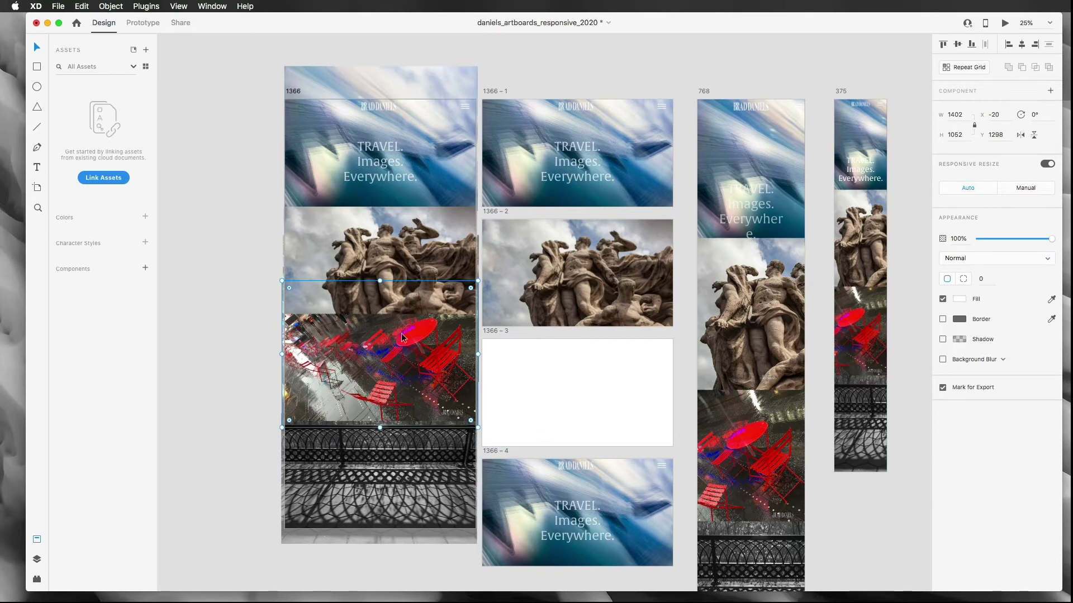
left_click_drag(335, 342, 532, 363)
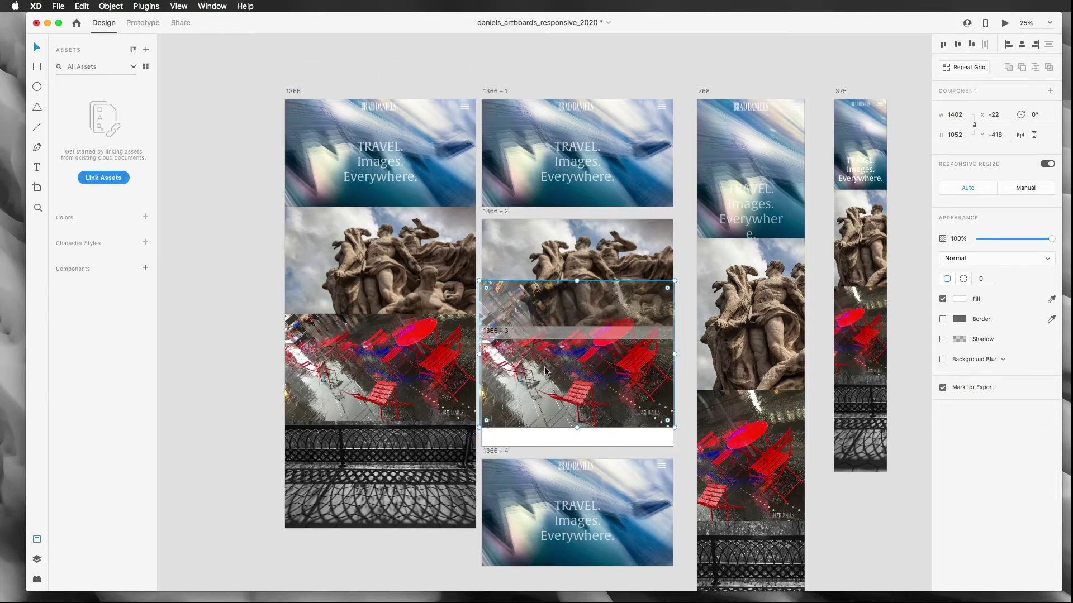
key("shift+Down")
key("shift+Down")
key("shift+Down")
key("shift+Down")
key("shift+Down")
key("shift+Down")
key("shift+Down")
key("shift+Down")
key("shift+Down")
key("shift+Down")
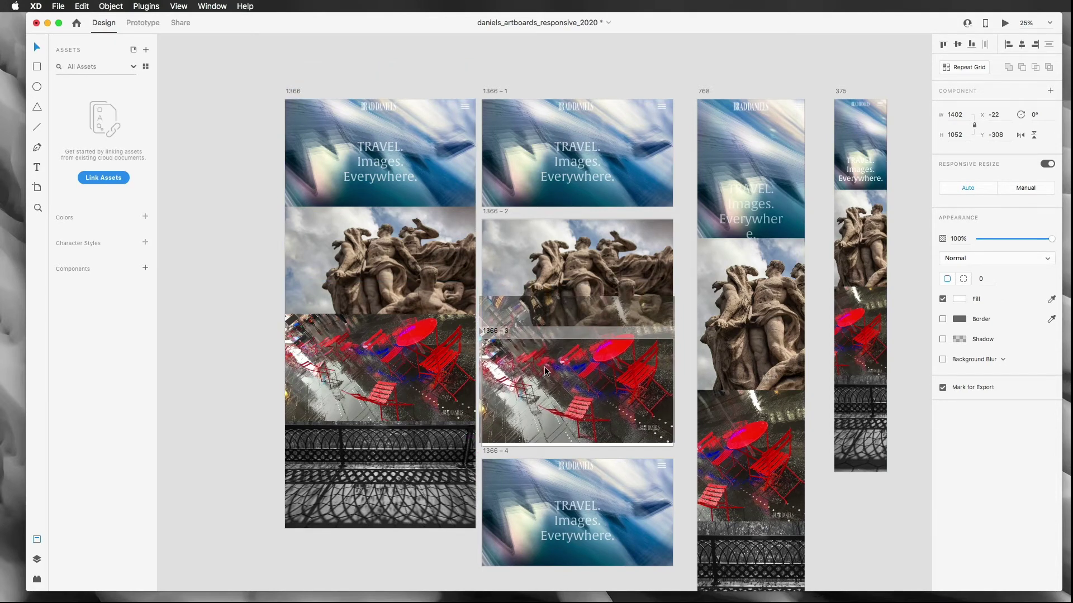
key("shift+Down")
key("shift+Down")
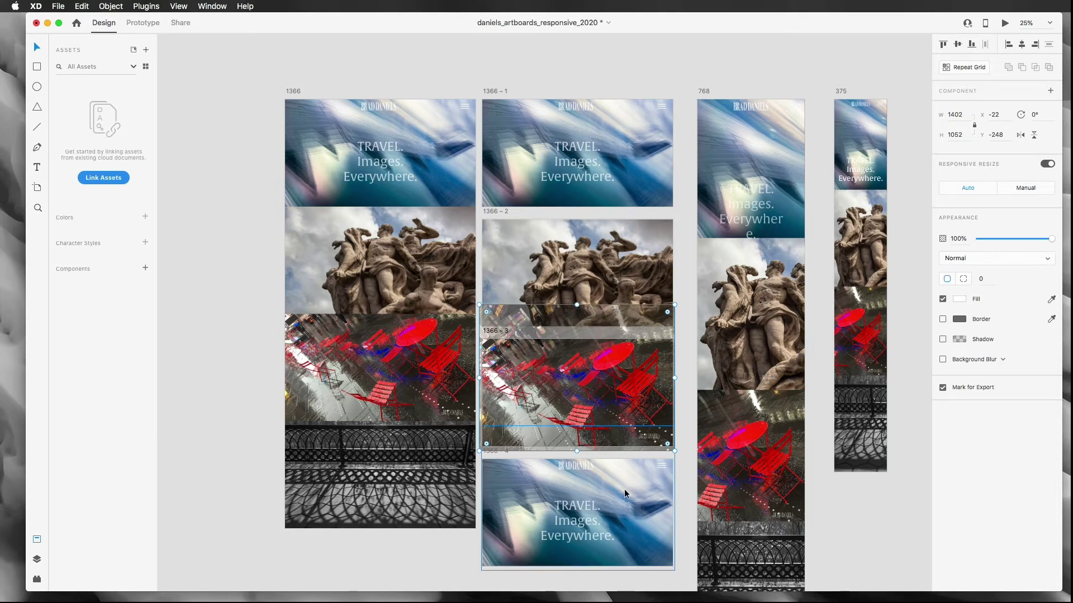
left_click(686, 395)
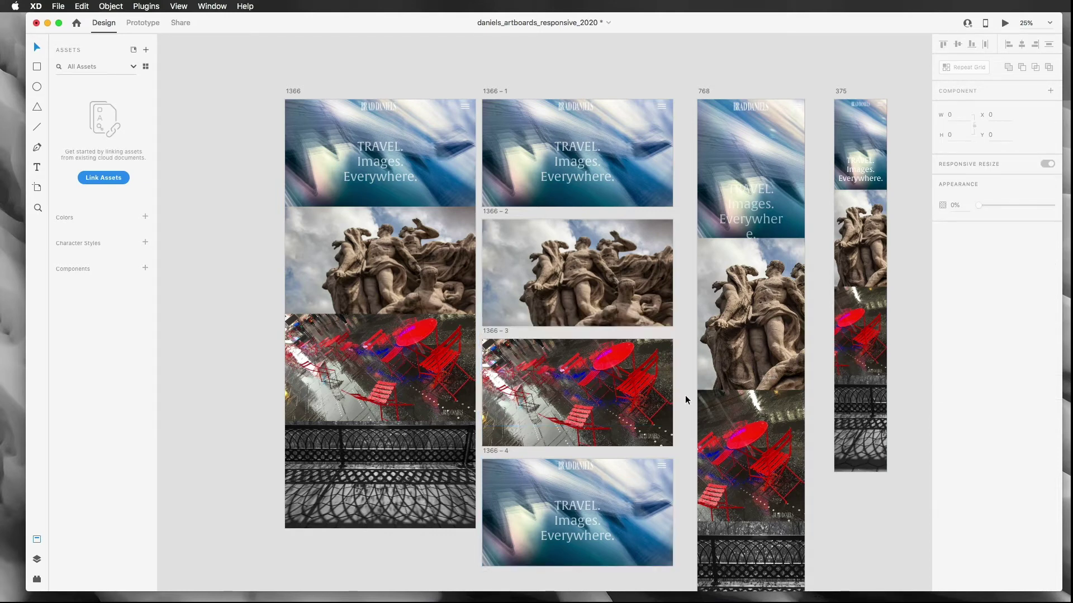
- Delete the blue photo and the red rectangle behind it from artboard 1366 – 4
left_click(618, 470)
key("Delete")
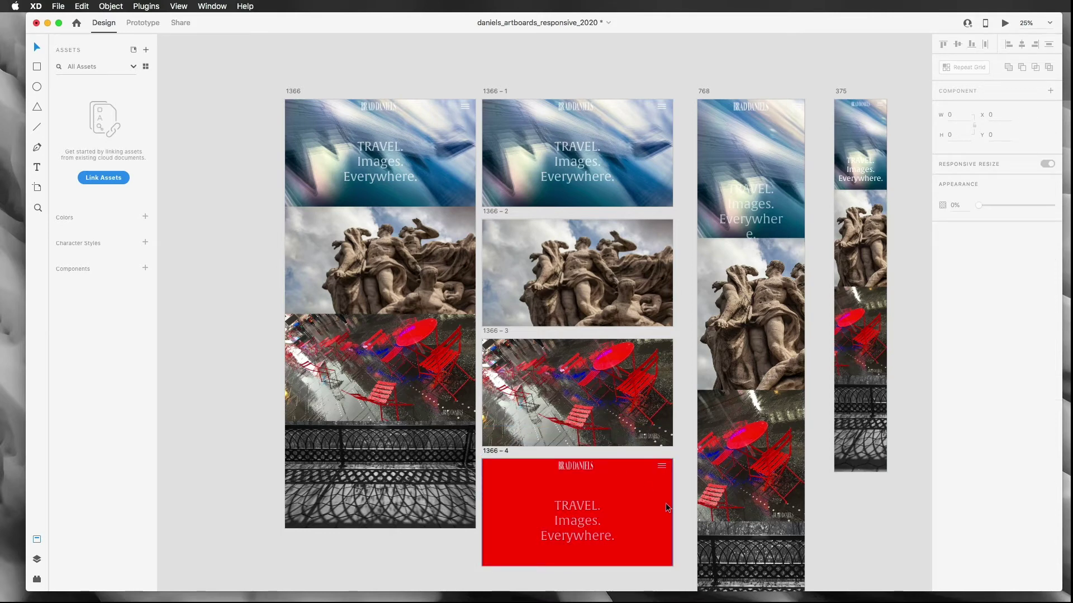
left_click(648, 501)
key("Delete")
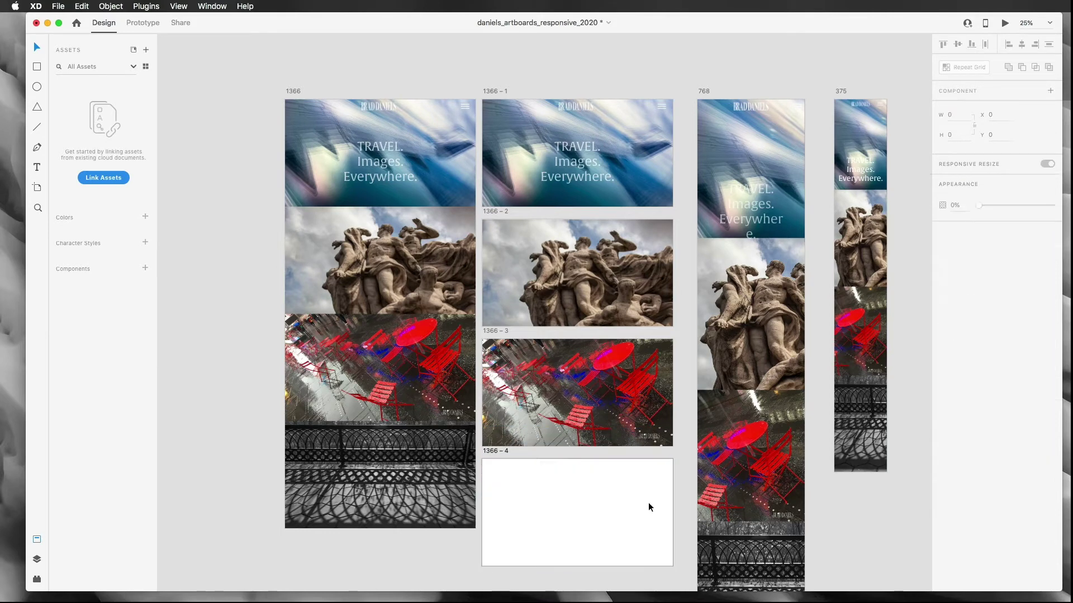
- Duplicate the fence photo from the full-length 1366 artboard onto artboard 1366 – 4 and nudge it down to cover the whole artboard
left_click(391, 460)
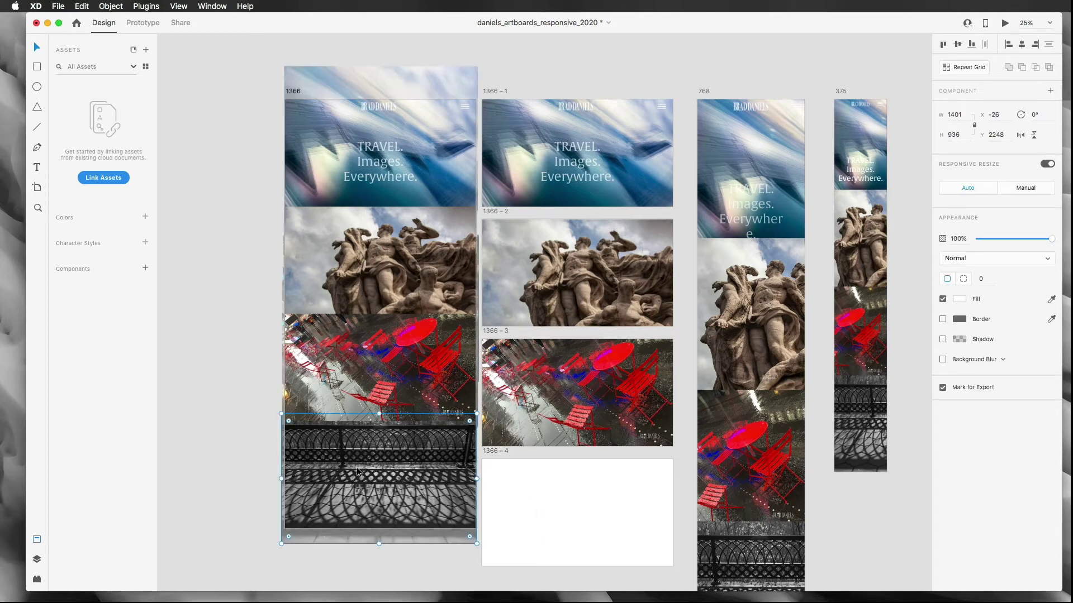
left_click_drag(347, 475, 542, 503)
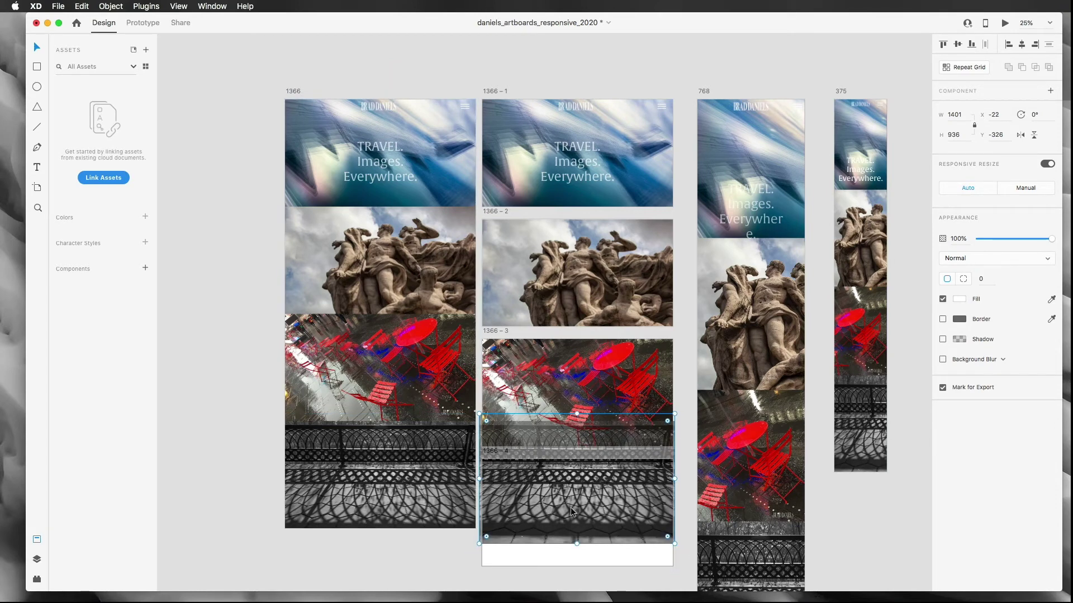
key("shift+Down")
key("shift+Down")
key("shift+Down")
key("shift+Down")
key("shift+Down")
key("shift+Down")
key("shift+Down")
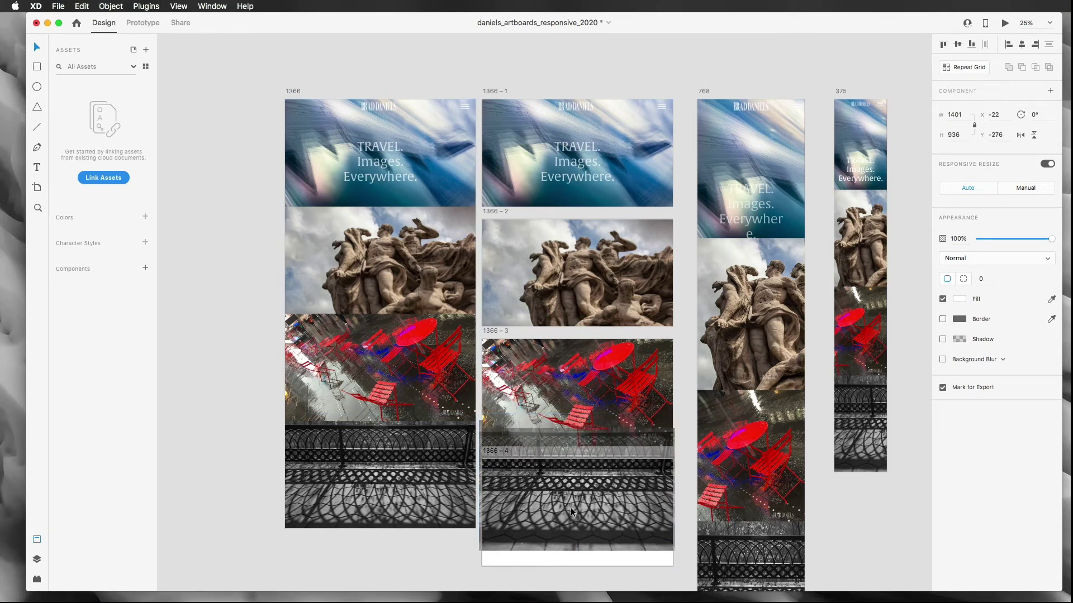
key("shift+Down")
key("shift+Down")
key("shift+Down")
key("shift+Down")
key("shift+Down")
key("shift+Down")
key("shift+Down")
key("shift+Down")
key("shift+Down")
key("shift+Down")
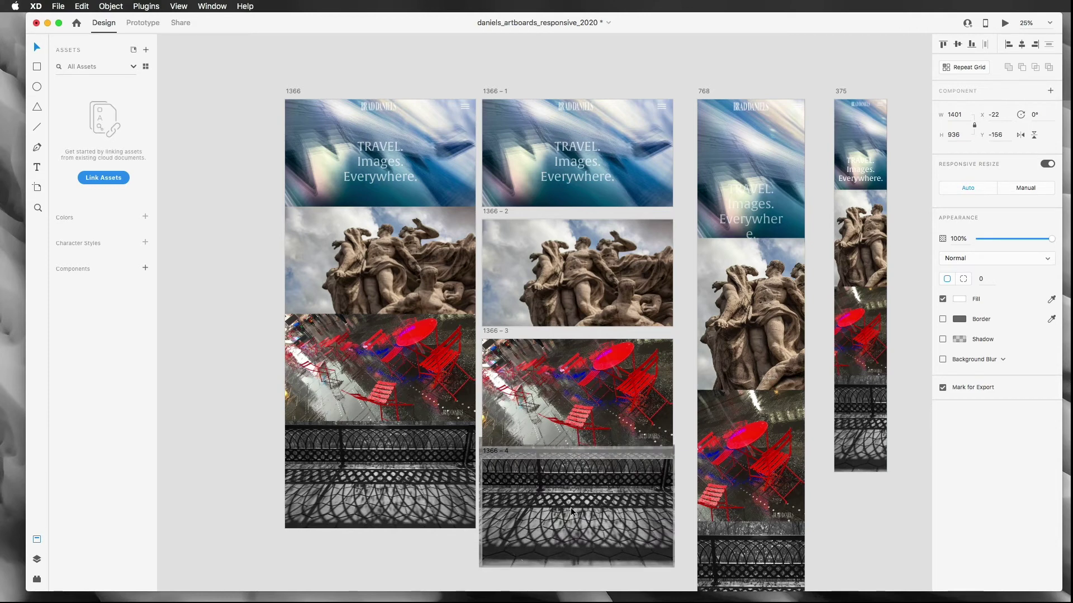
key("shift+Down")
key("shift+Down")
key("shift+Down")
key("shift+Down")
key("shift+Down")
key("shift+Down")
key("shift+Down")
key("shift+Down")
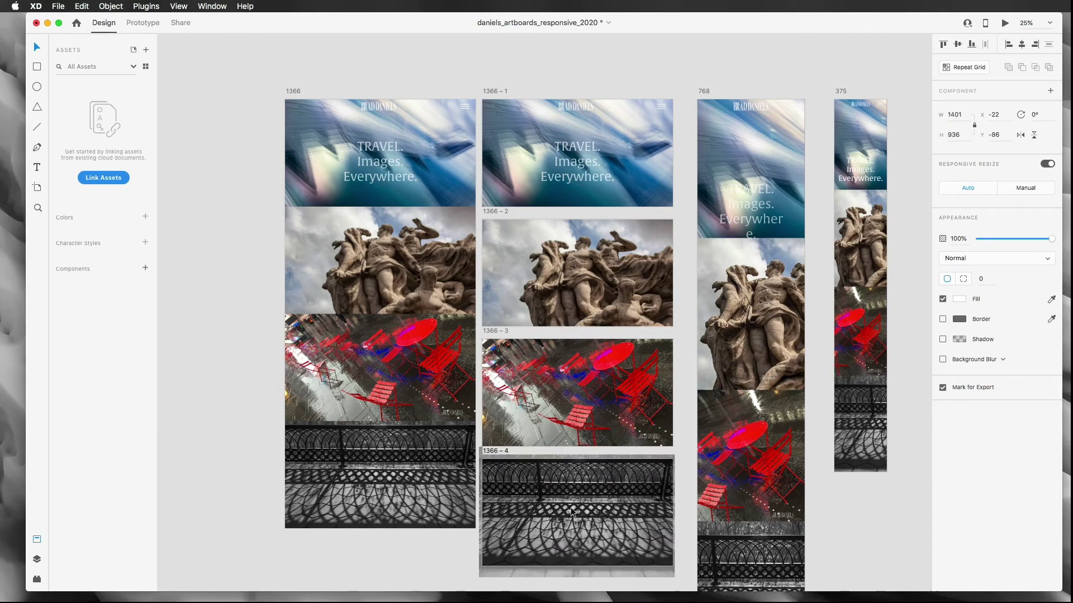
key("Down")
key("Down")
key("Down")
key("Down")
key("Down")
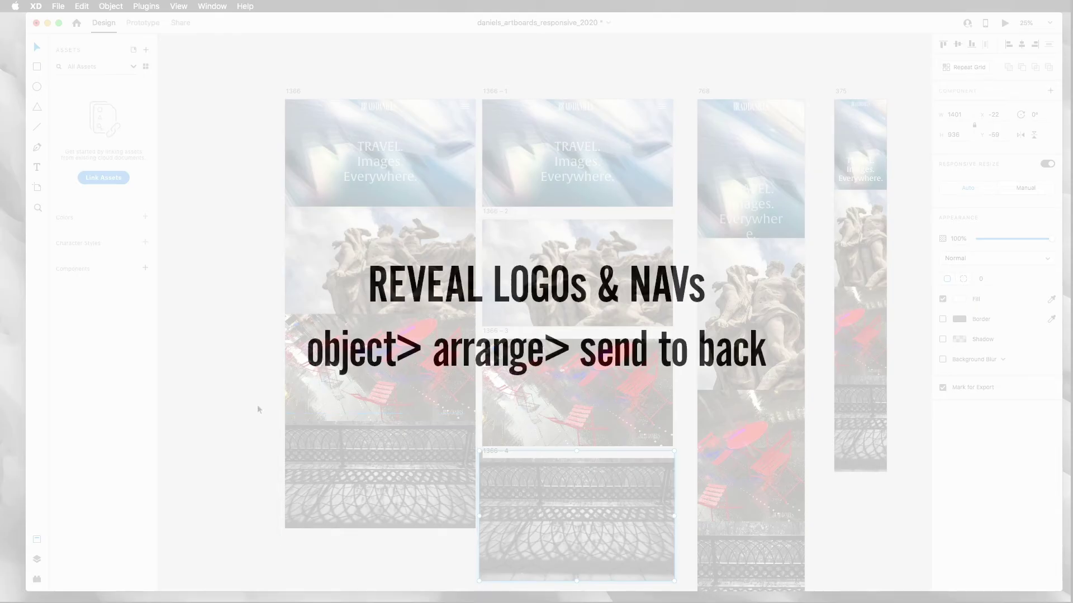
left_click(226, 384)
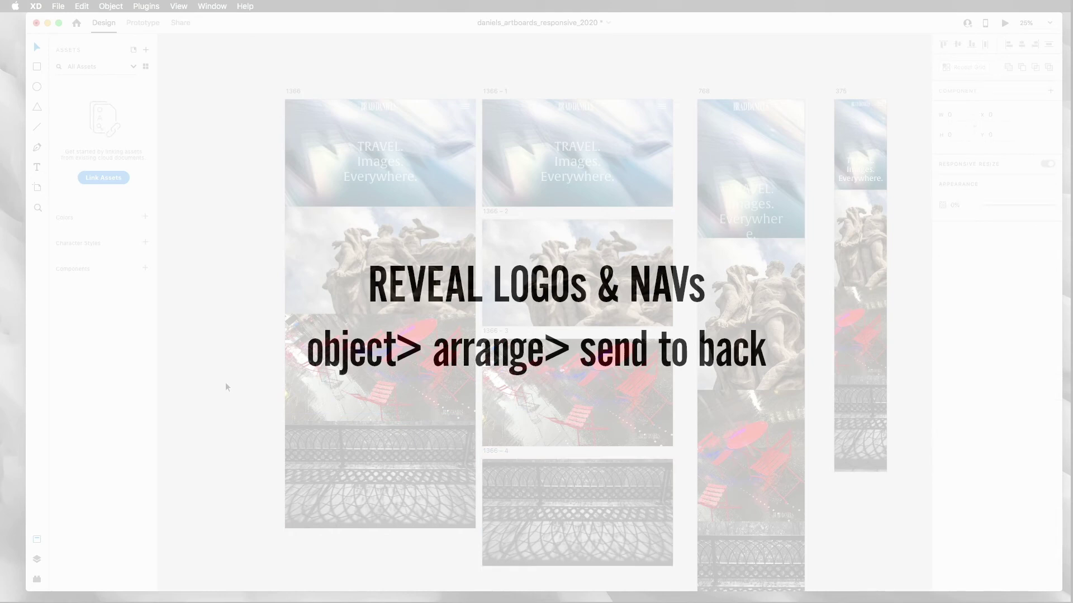
- Send the statue photo on artboard 1366 – 2 to the back, behind the logo and navigation icon
left_click(528, 247)
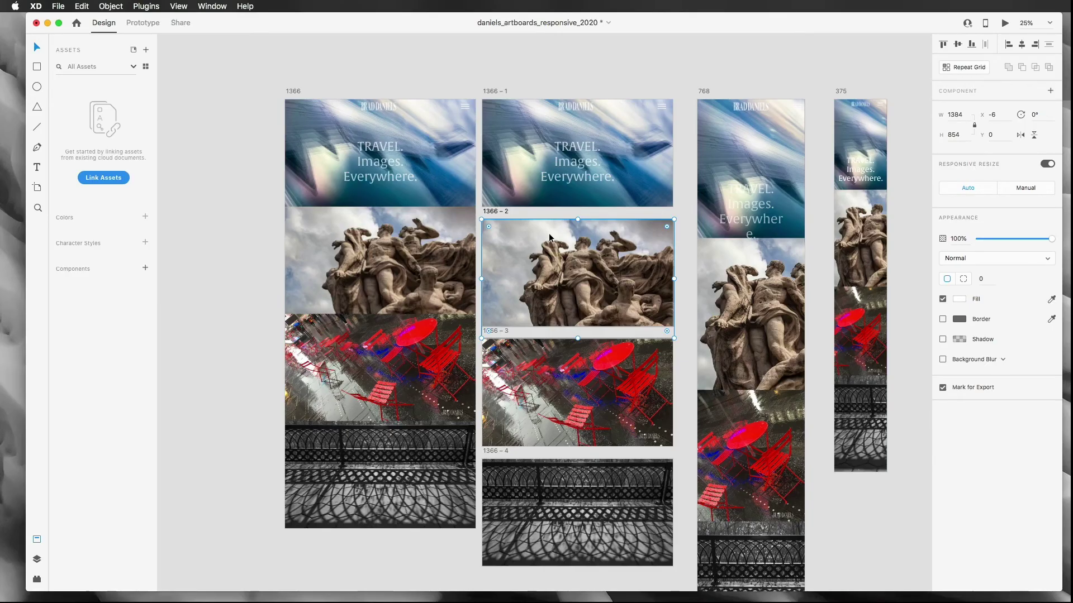
left_click(116, 6)
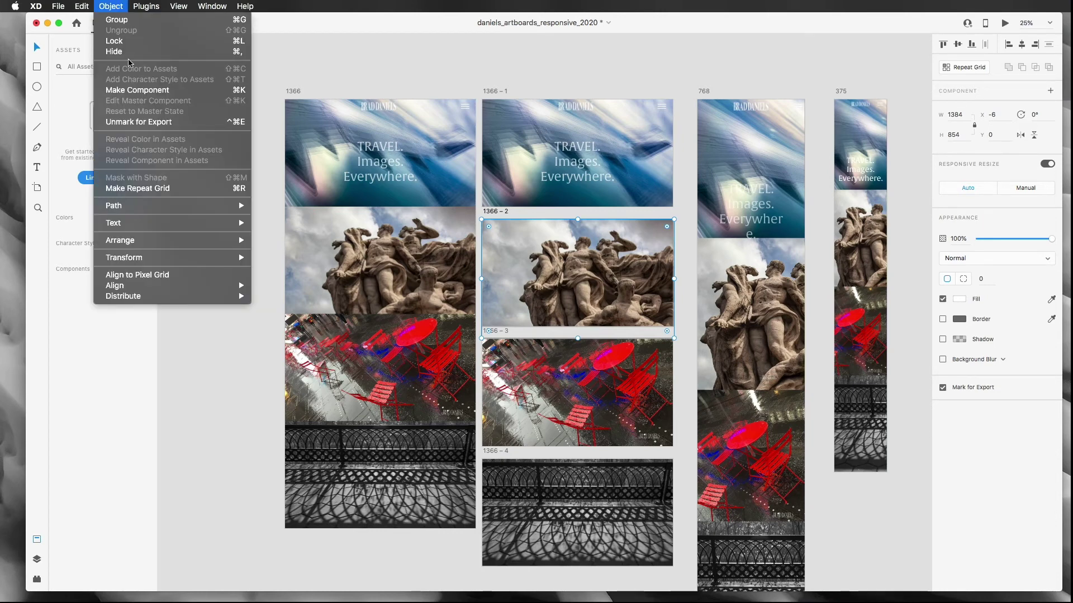
mouse_move(229, 242)
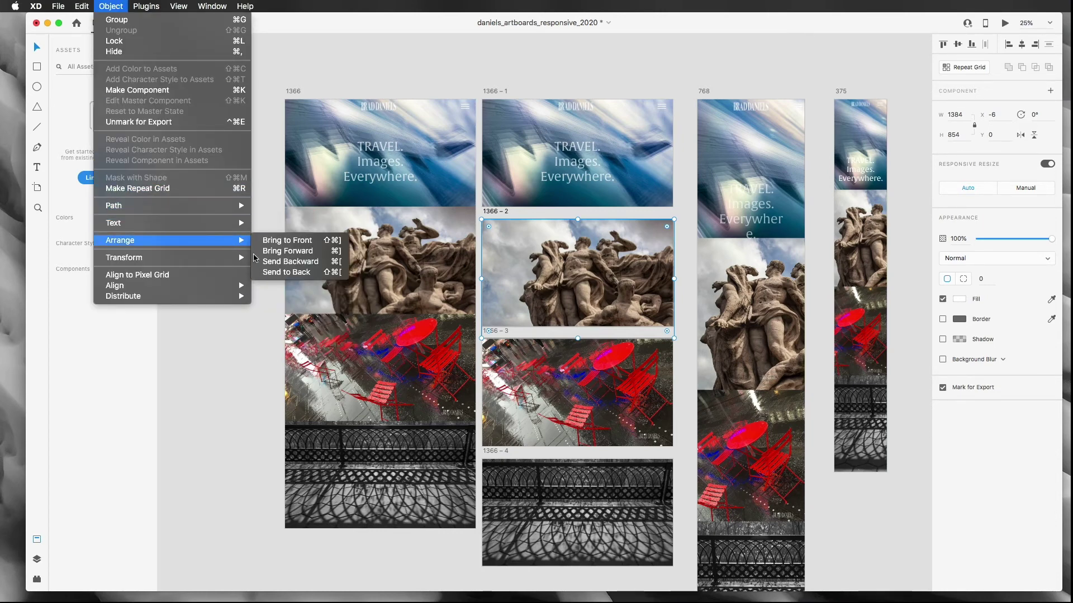
left_click(288, 275)
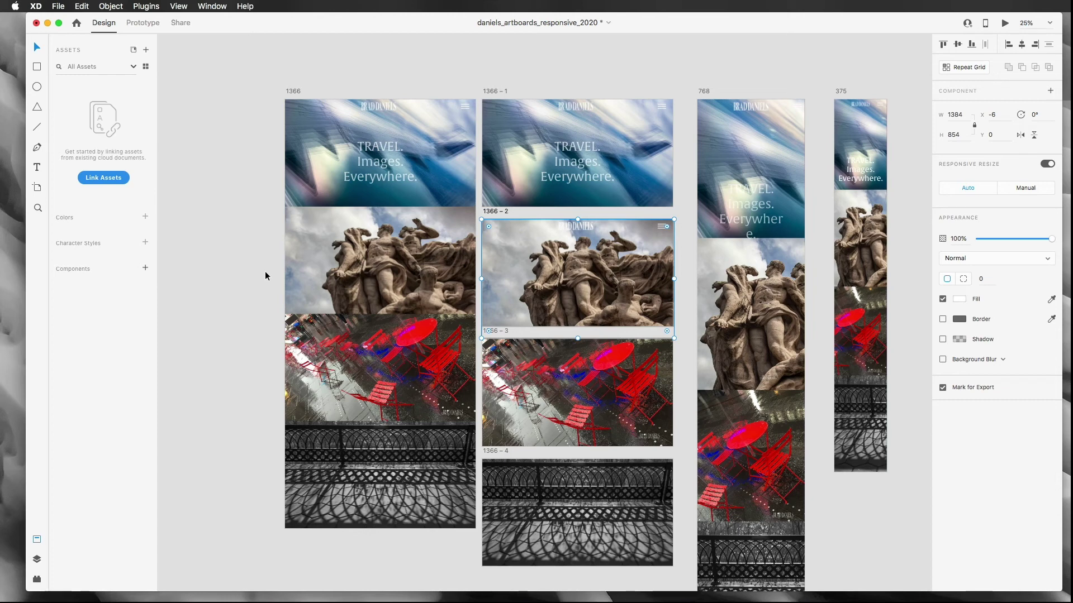
- Send the red chairs photo on artboard 1366 – 3 to the back, behind the logo and navigation icon
left_click(546, 375)
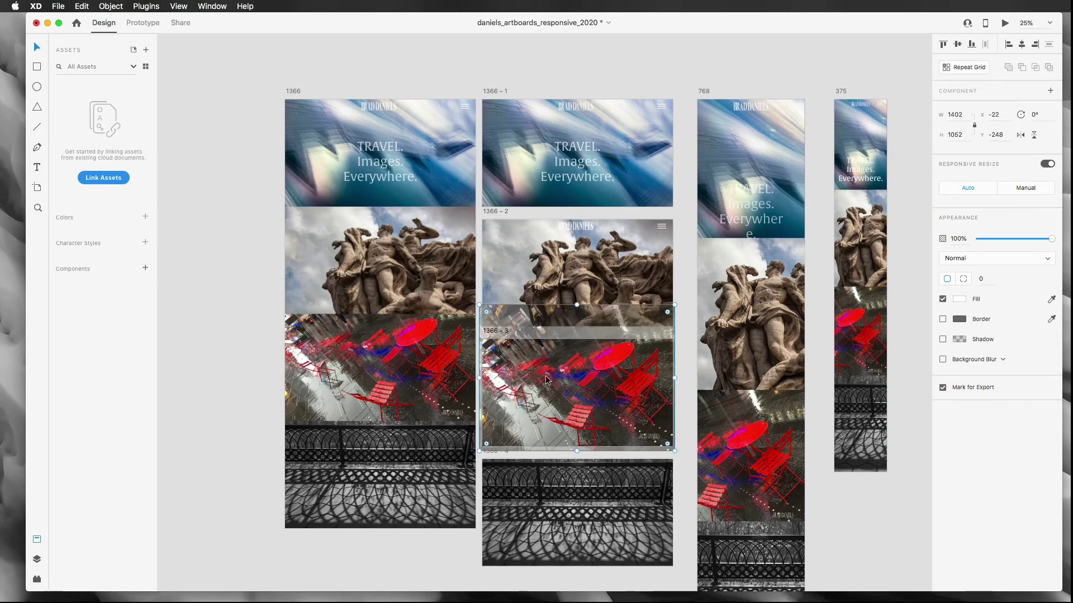
left_click(114, 5)
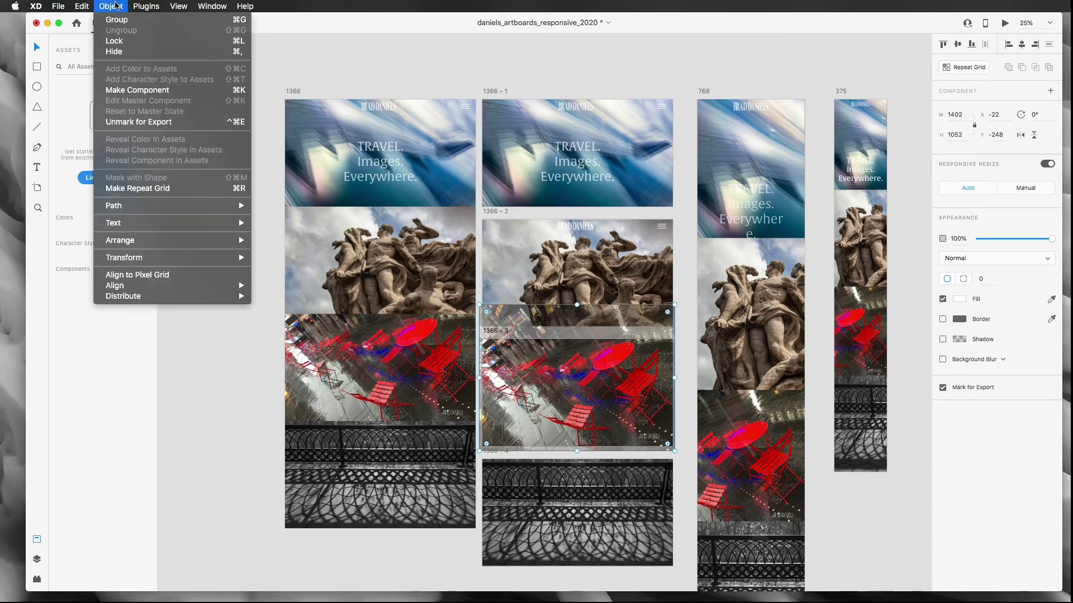
mouse_move(171, 241)
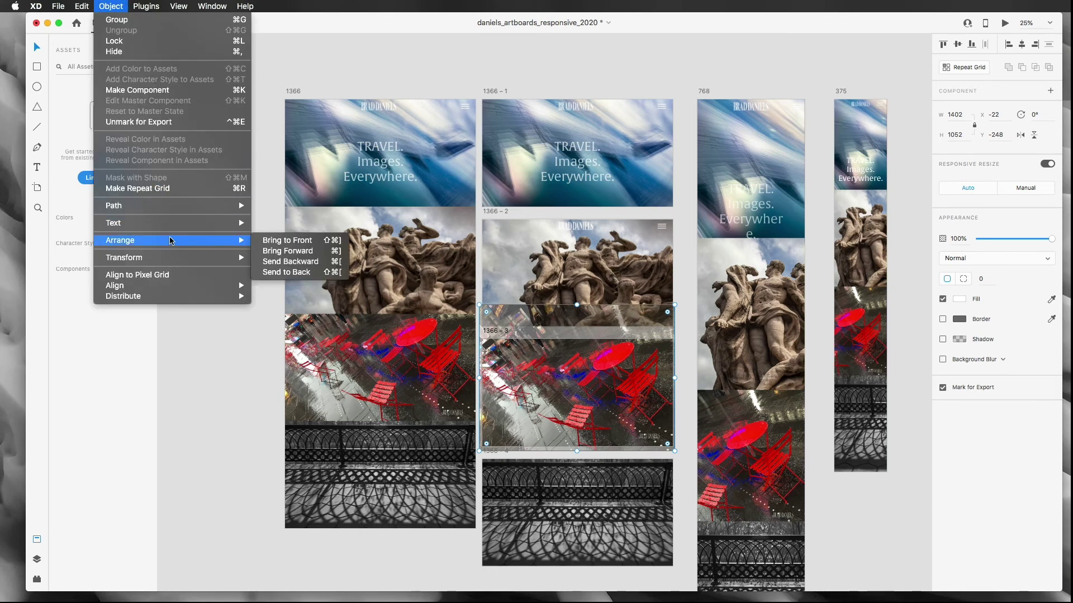
left_click(291, 273)
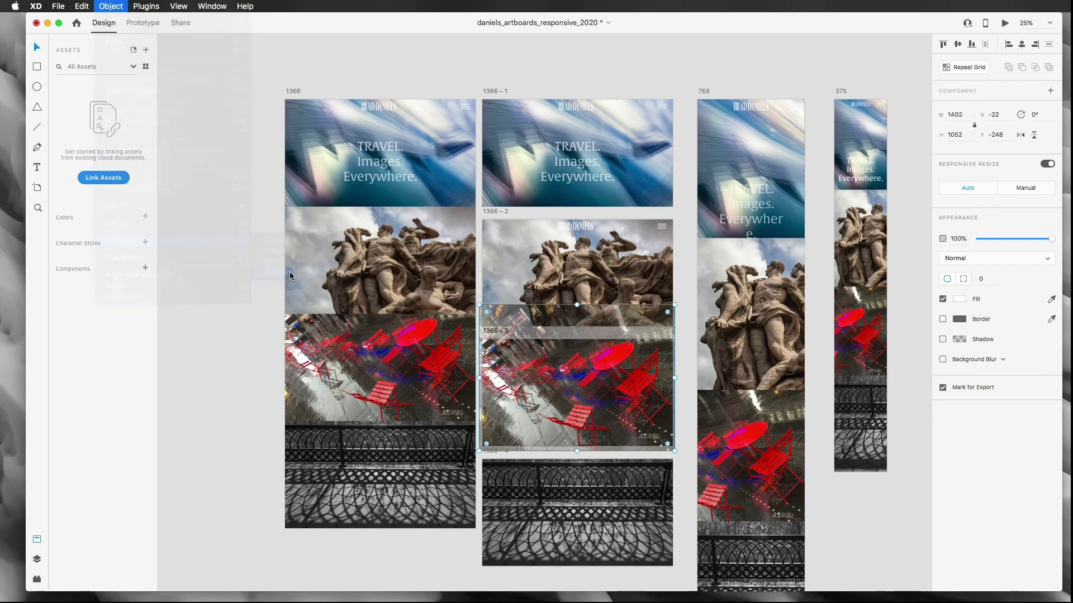
- Send the fence photo on artboard 1366 – 4 to the back, behind the logo and navigation icon
left_click(524, 487)
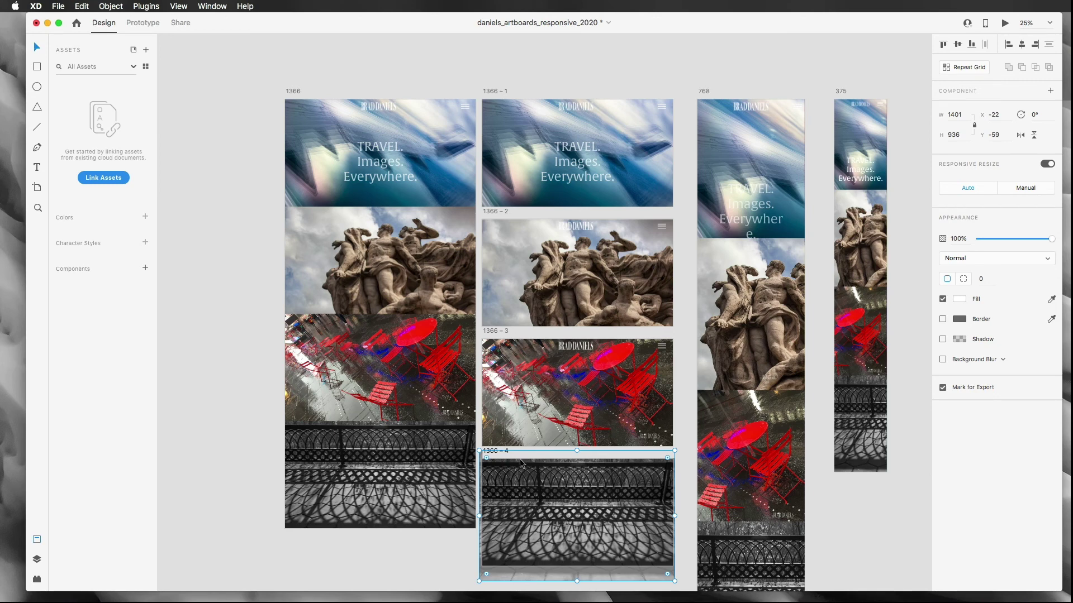
left_click(104, 6)
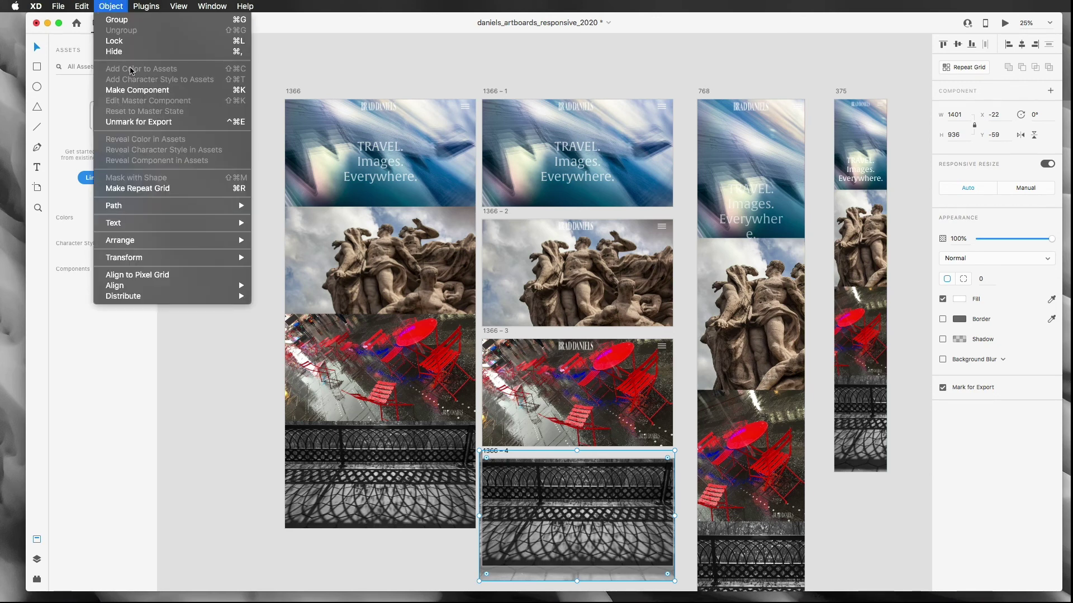
mouse_move(144, 240)
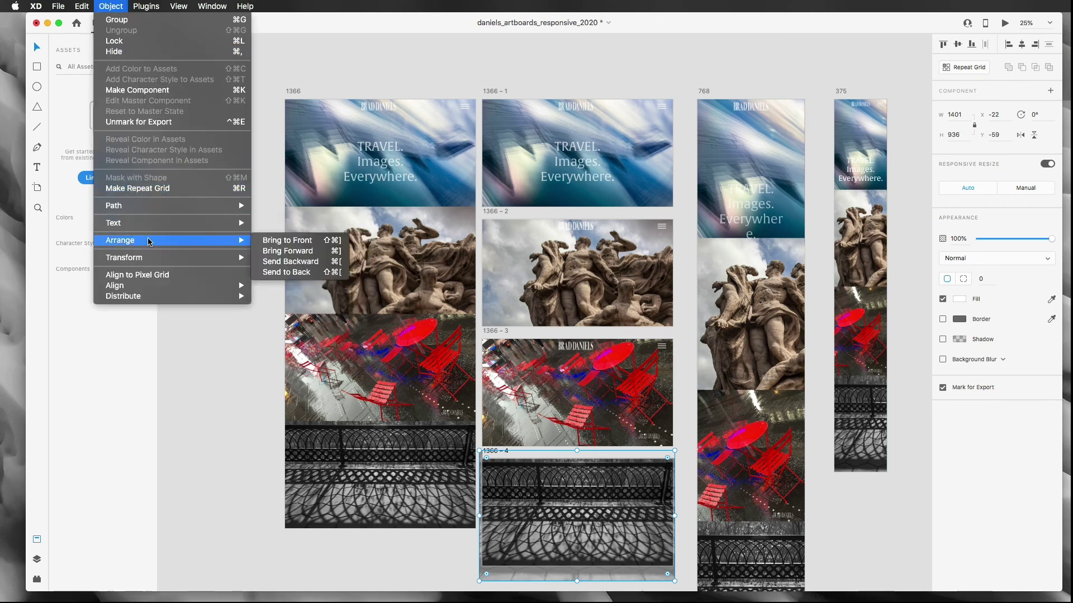
left_click(282, 272)
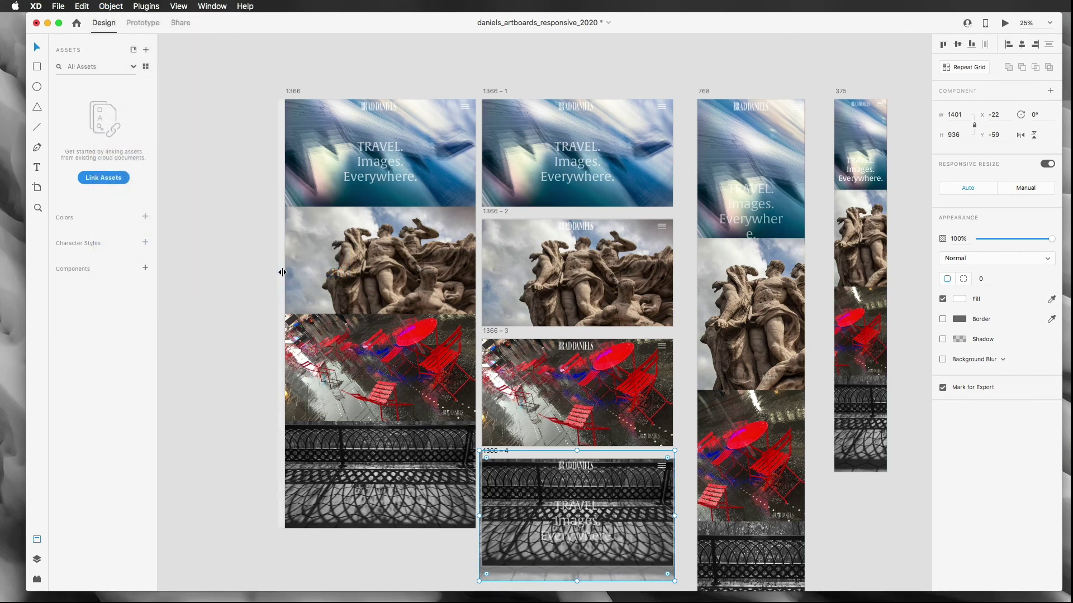
- Delete the "TRAVEL. Images. Everywhere." headline from artboard 1366 – 4 and save the document
key("Tab")
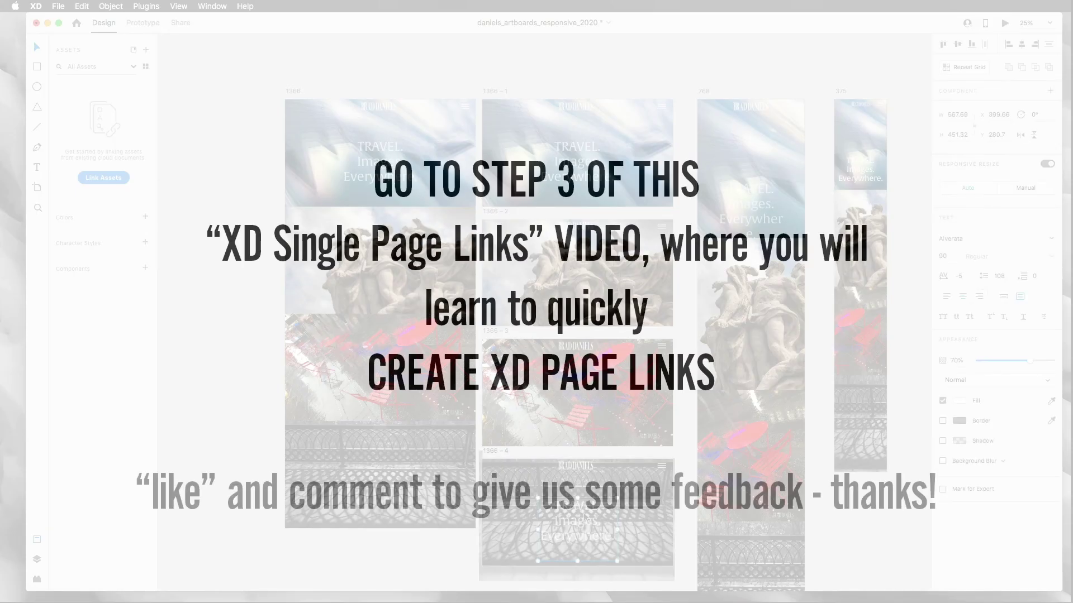
key("Delete")
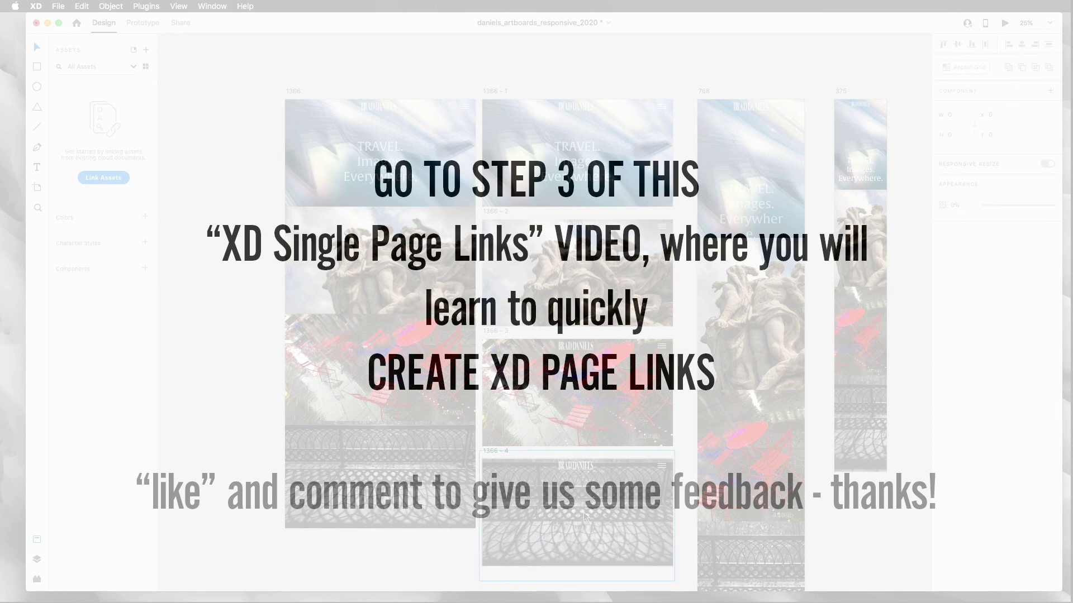
key("super+s")
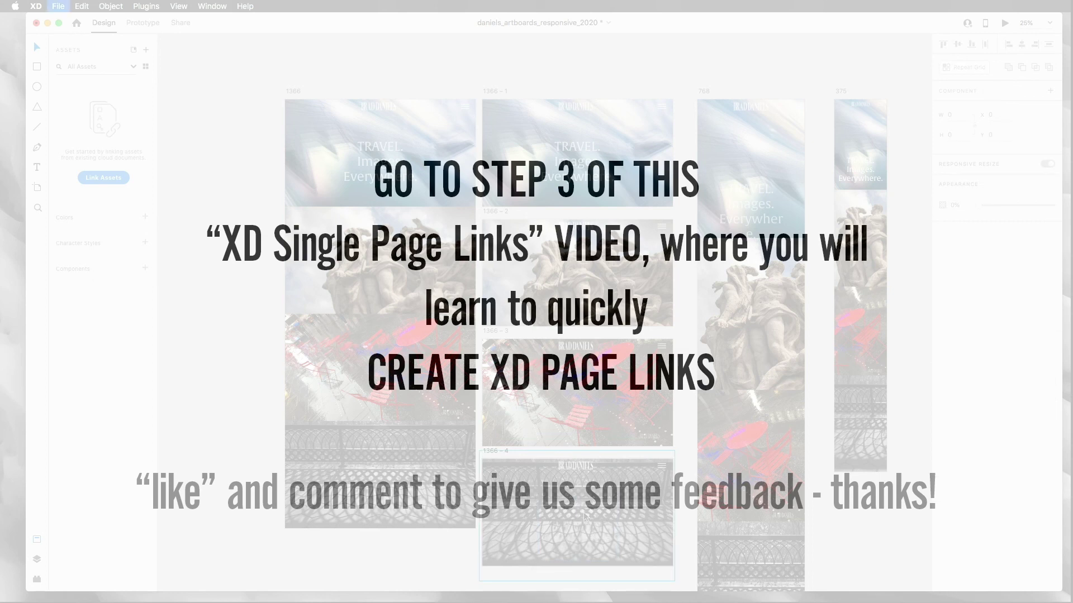